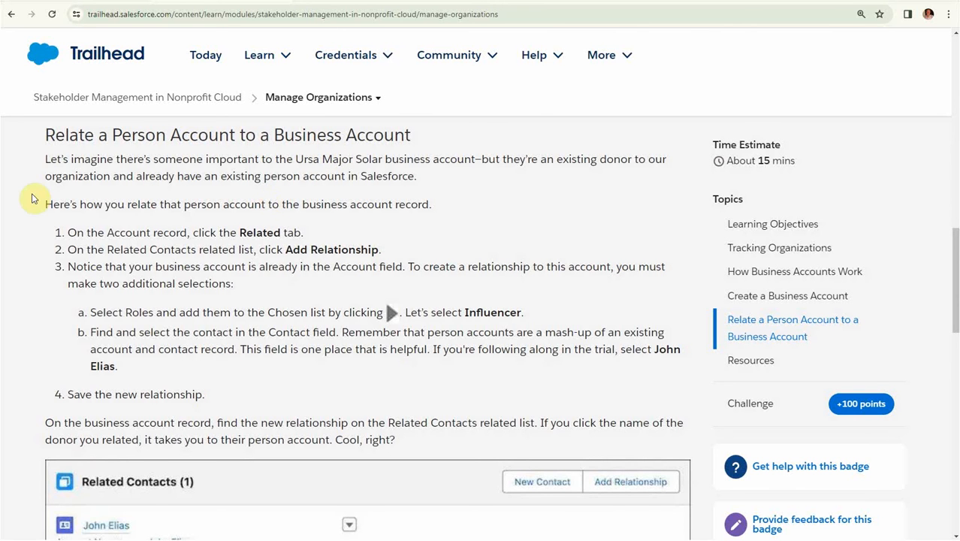
- Review the Trailhead steps for relating a person account to a business account, and check the Creative Testing Unlimited account's related lists
scroll(31, 199, "down", 3)
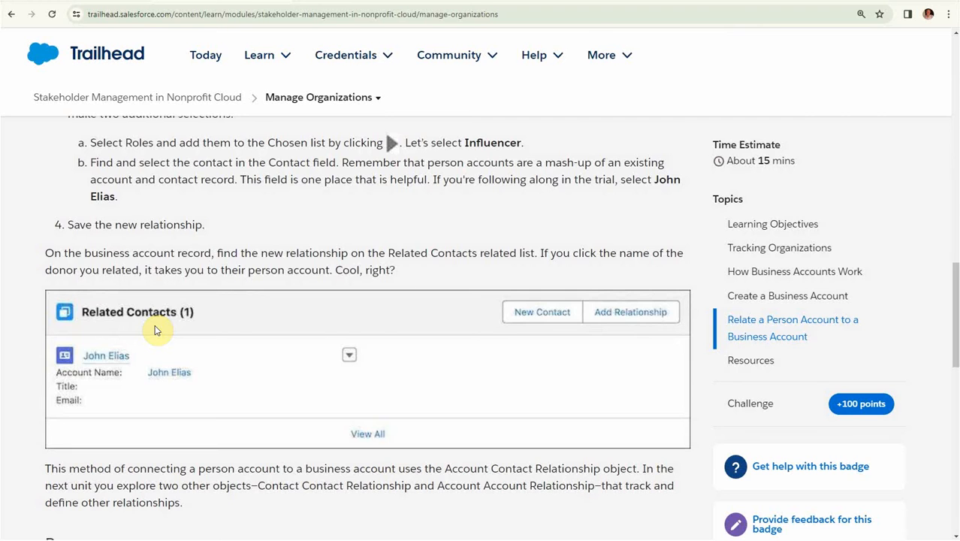
key("alt+Tab")
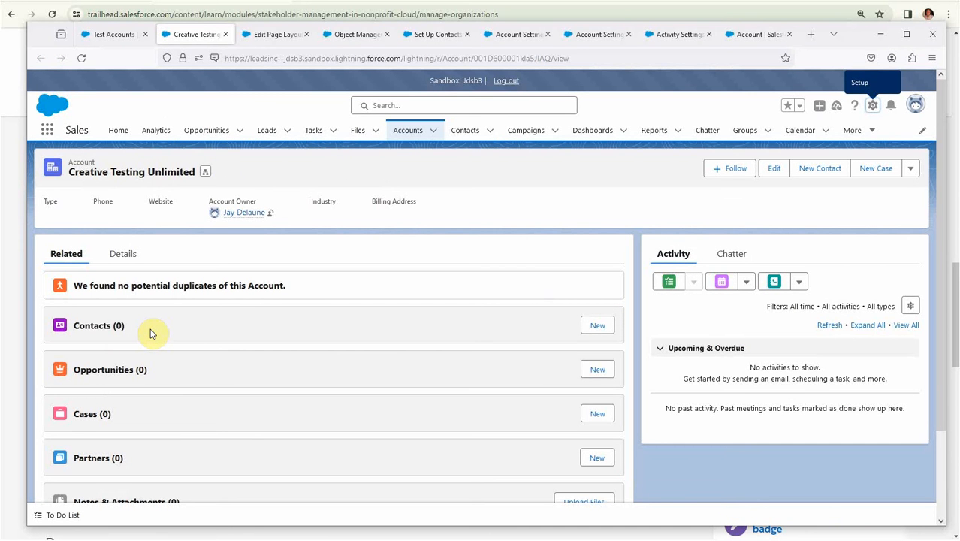
scroll(131, 450, "down", 1)
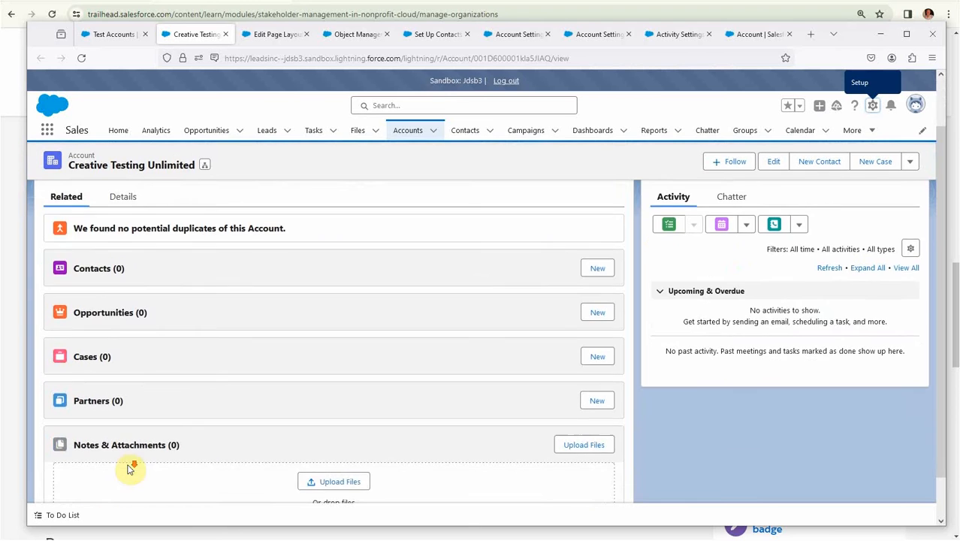
scroll(129, 465, "up", 1)
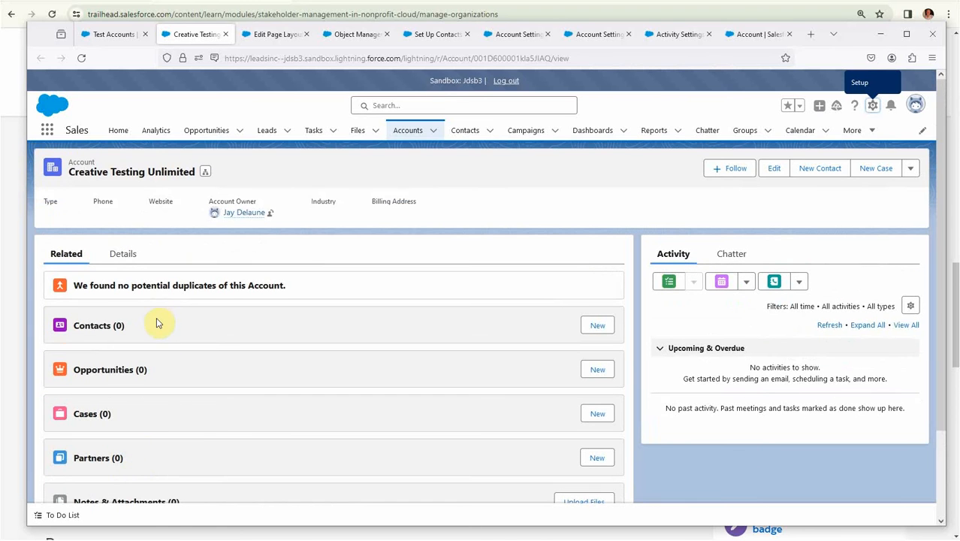
- Switch to the Fundraising Operations org and examine the Related Contacts related list in its Account Layout
key("ctrl+Tab")
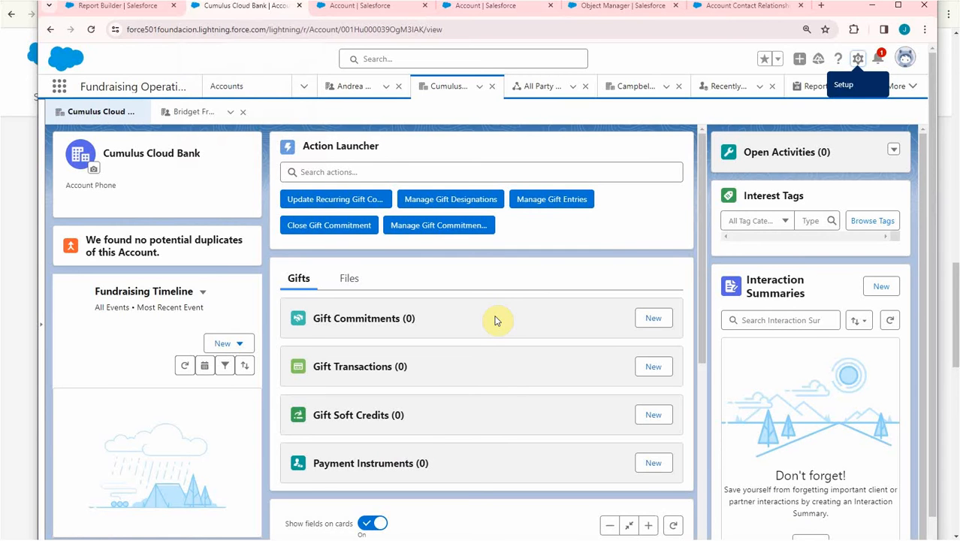
left_click(372, 9)
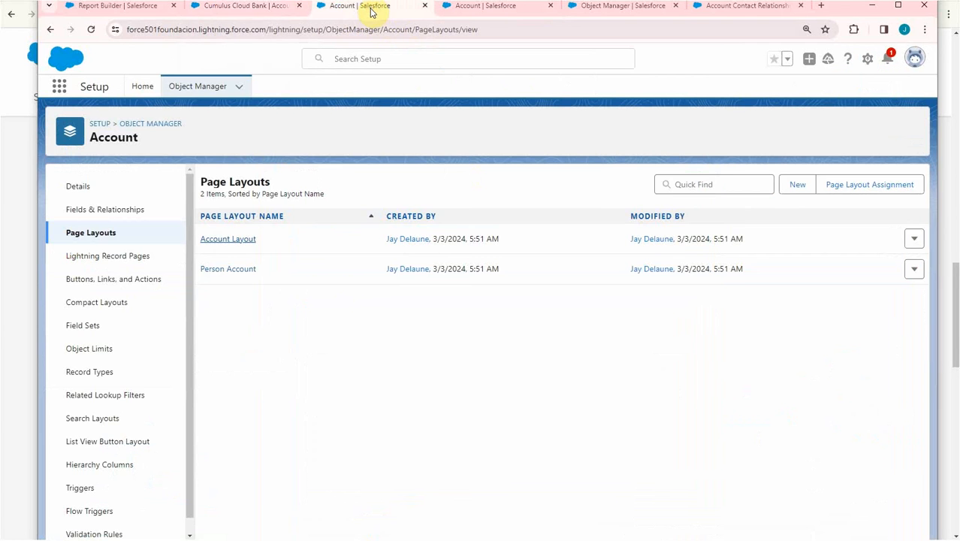
left_click(496, 6)
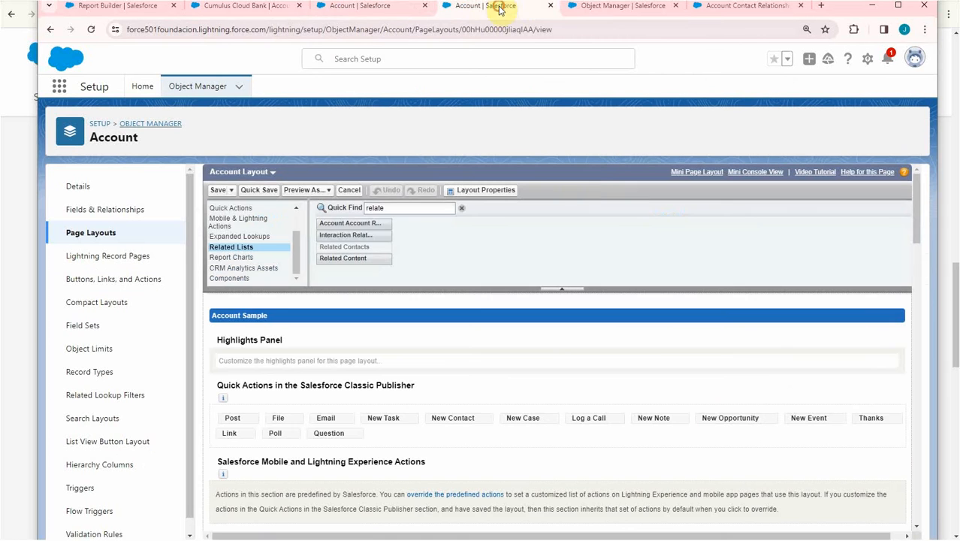
left_click(402, 208)
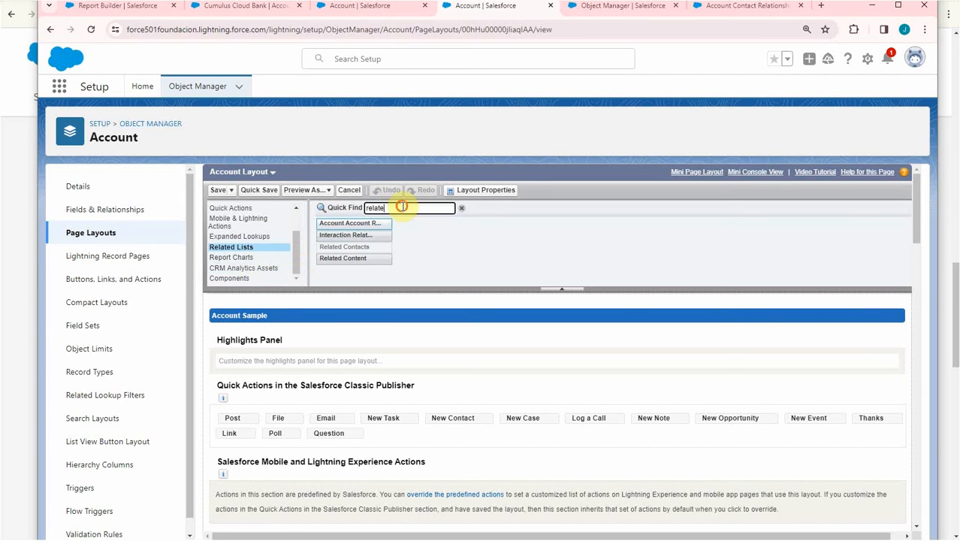
left_click(360, 248)
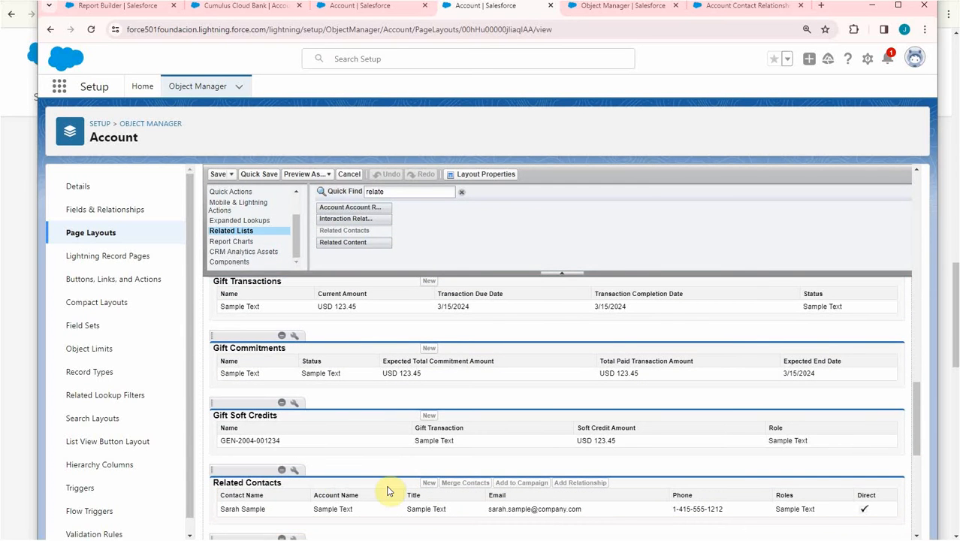
- Read the Salesforce Help instructions for enabling Contacts to Multiple Accounts
key("alt+Tab")
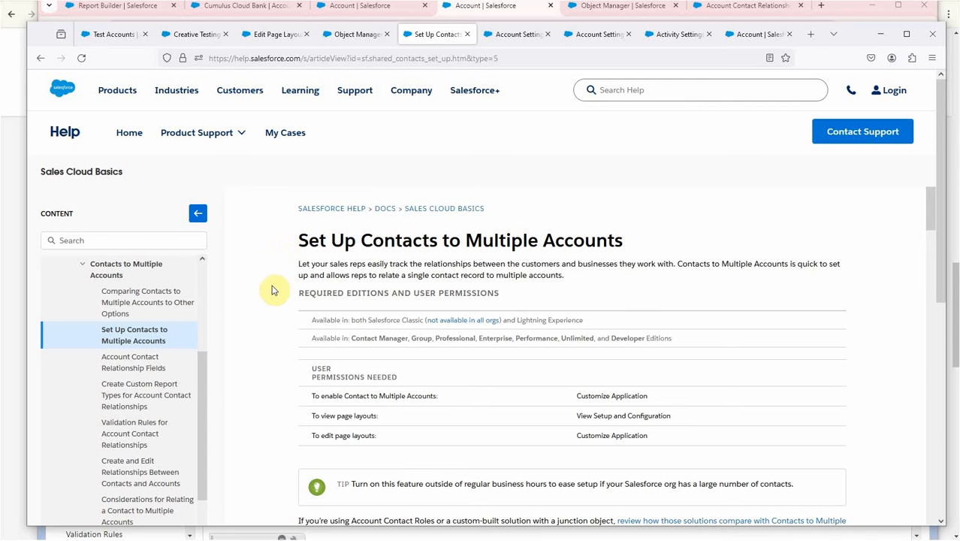
scroll(274, 290, "down", 1)
scroll(275, 291, "down", 5)
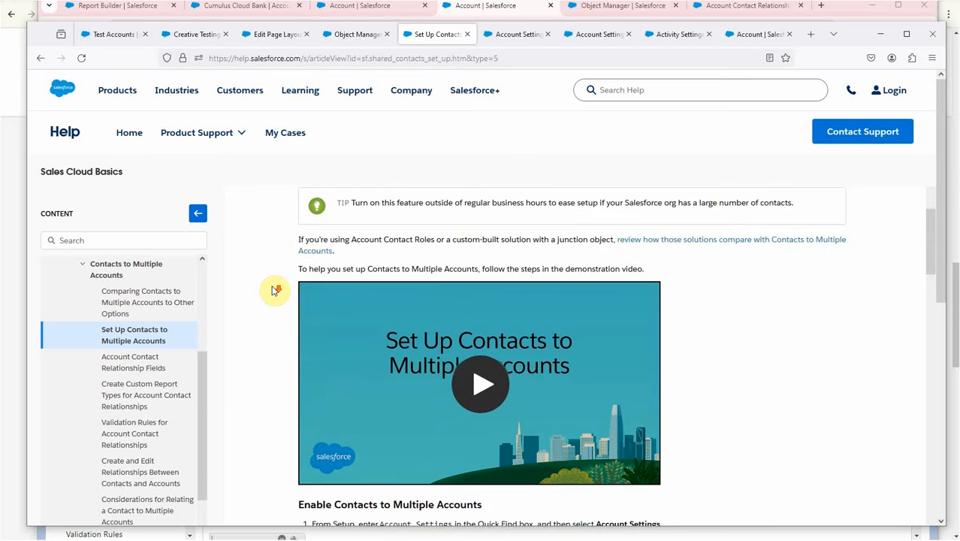
scroll(275, 291, "down", 2)
scroll(275, 290, "down", 1)
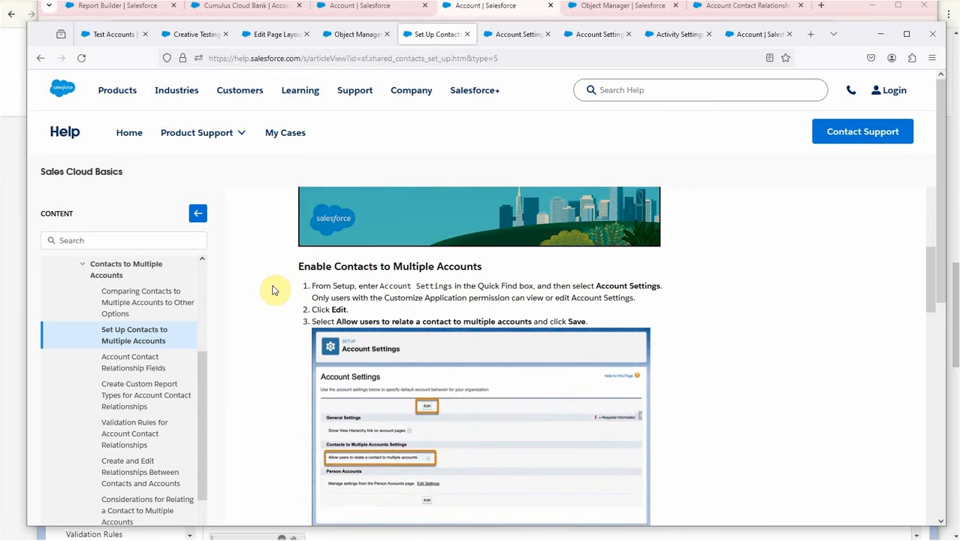
scroll(274, 290, "down", 1)
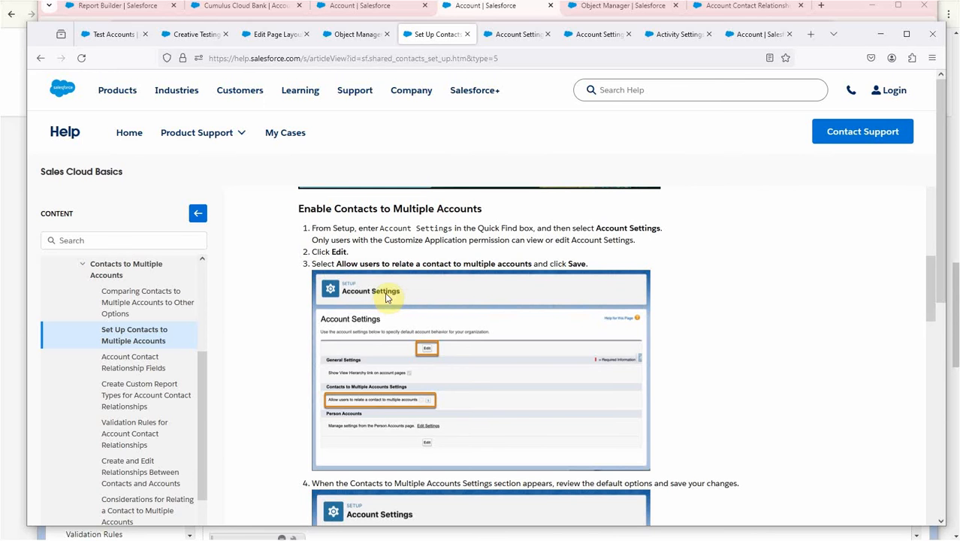
- Disable rolling up activities to a contact's primary account in the sandbox's Activity Settings and submit the change
left_click(598, 35)
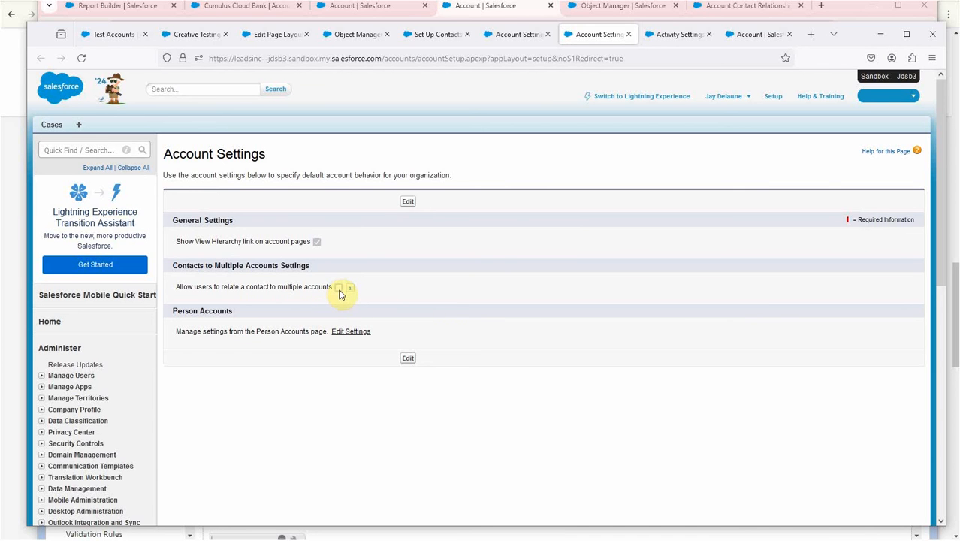
mouse_move(350, 293)
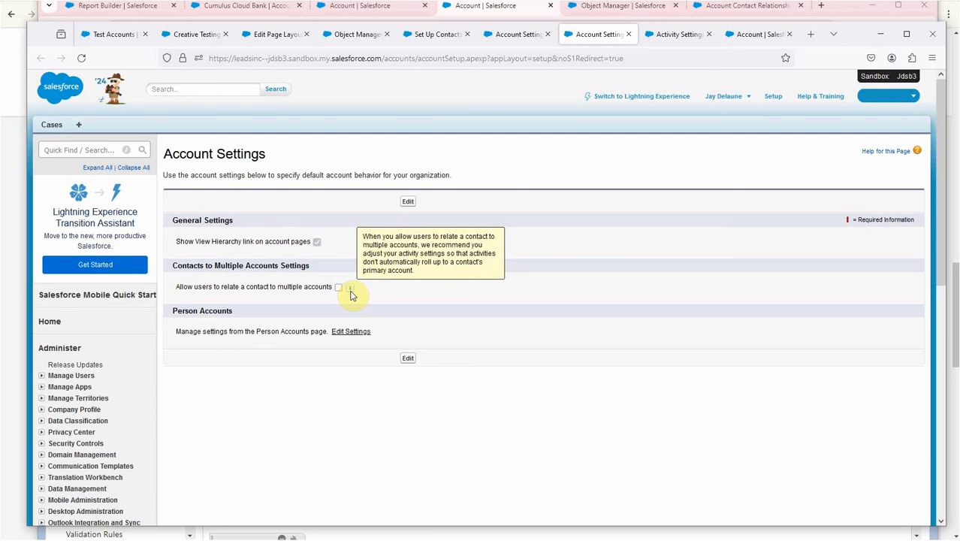
left_click(692, 38)
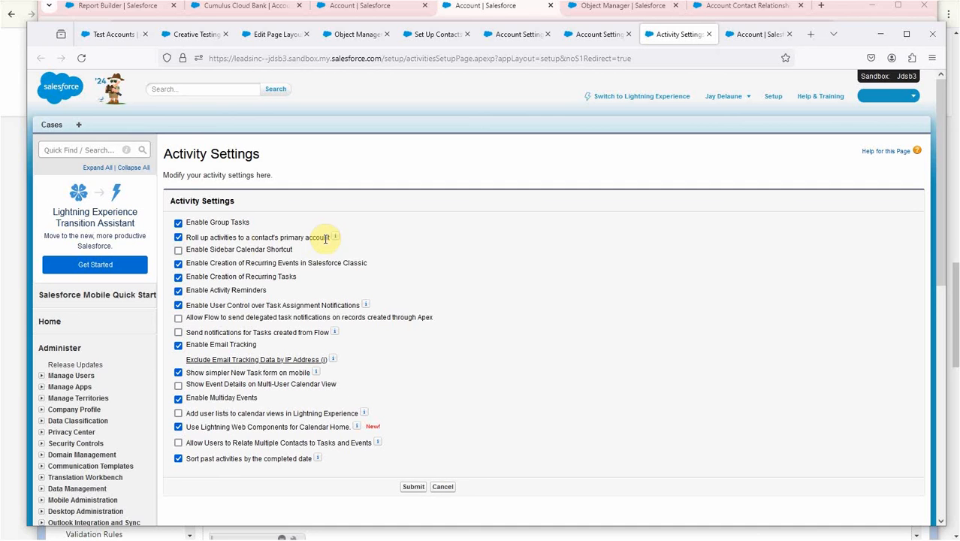
left_click(178, 238)
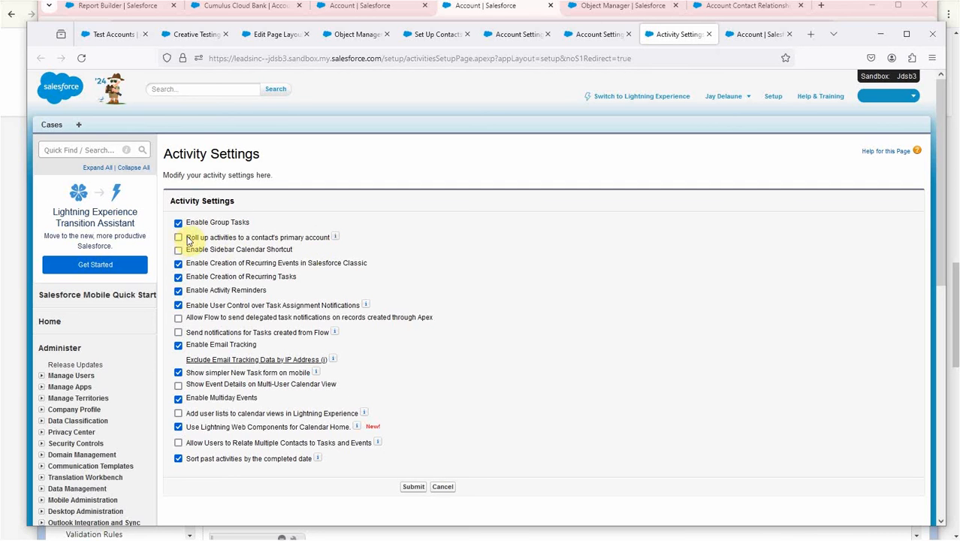
left_click(414, 488)
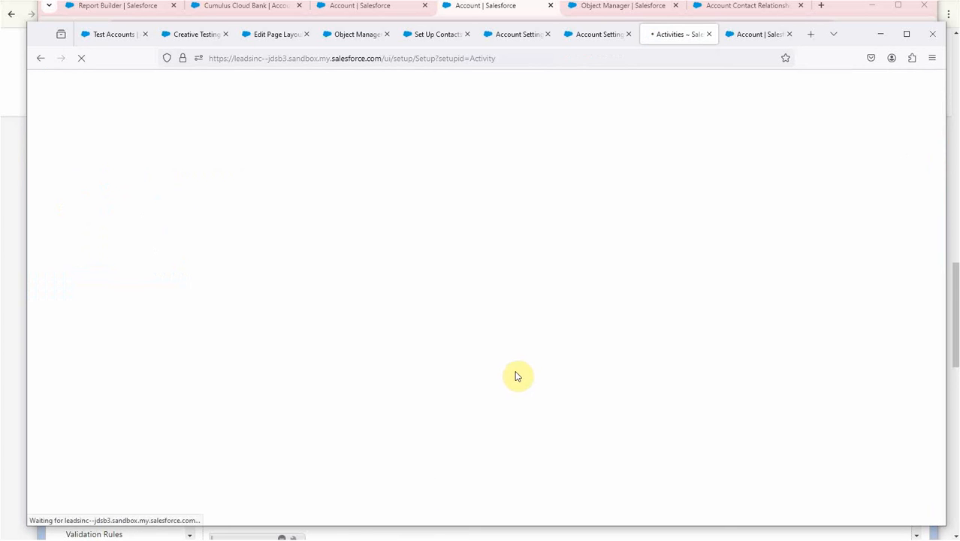
- Allow users to relate a contact to multiple accounts in Account Settings and save
key("ctrl+shift+Tab")
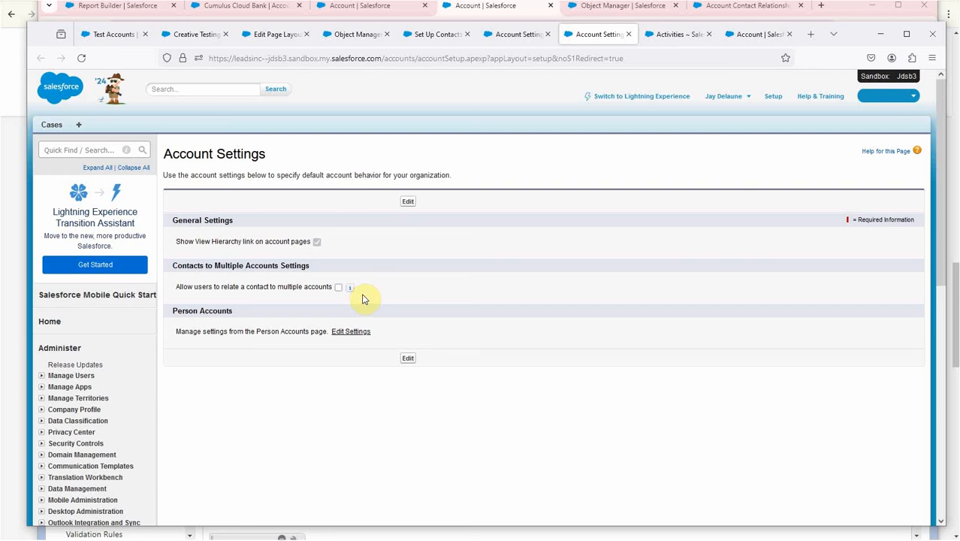
left_click(406, 204)
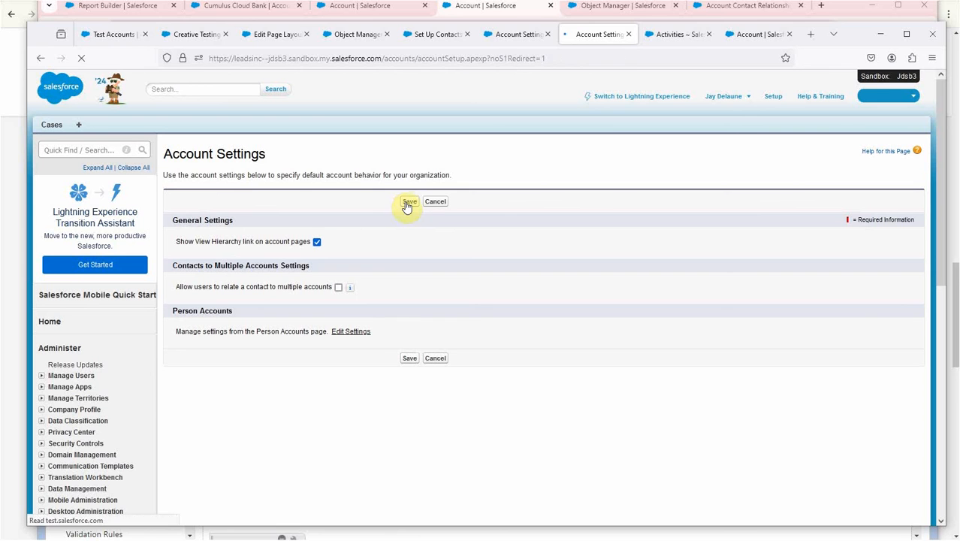
left_click(338, 287)
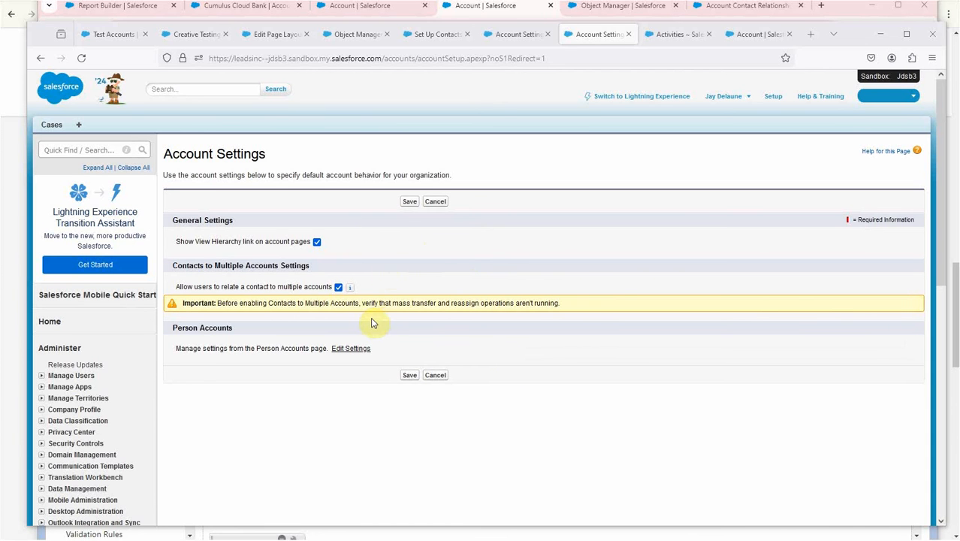
left_click(410, 203)
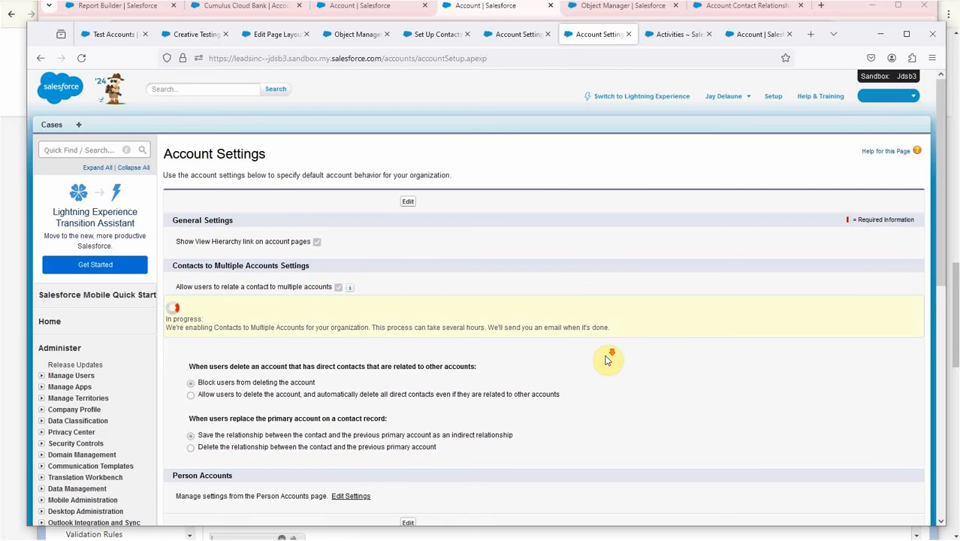
scroll(571, 360, "down", 1)
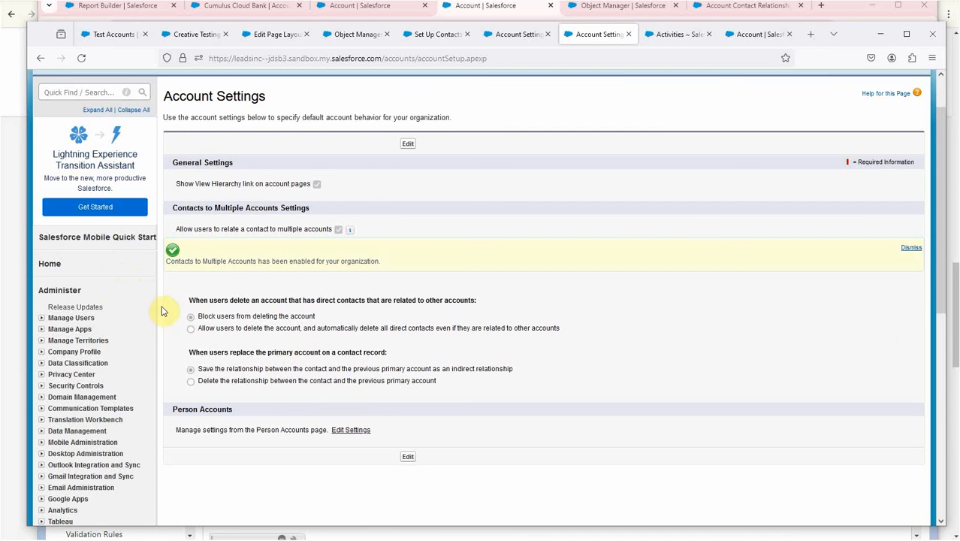
- Review the help article's instructions for adding the Related Contacts related list to the account page layouts
left_click(437, 34)
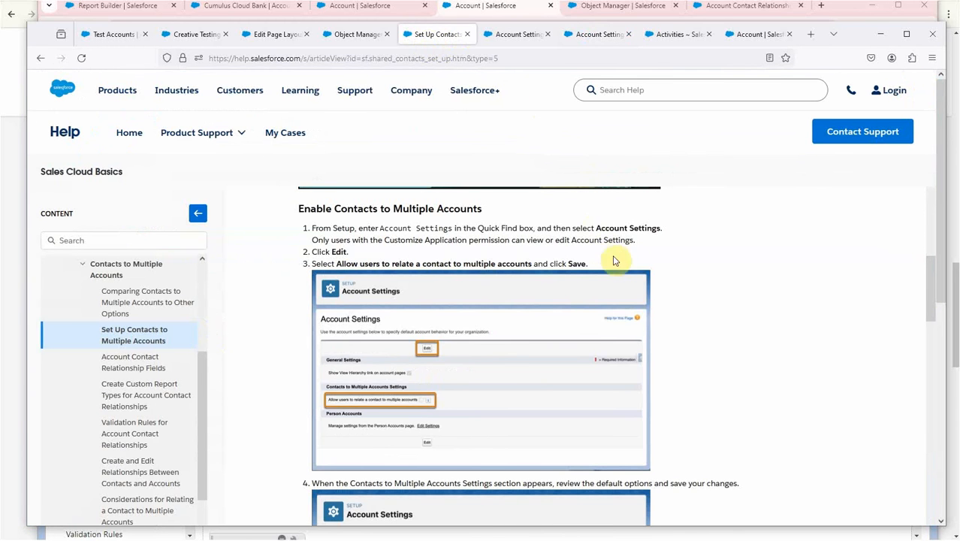
scroll(688, 285, "down", 2)
scroll(687, 289, "down", 5)
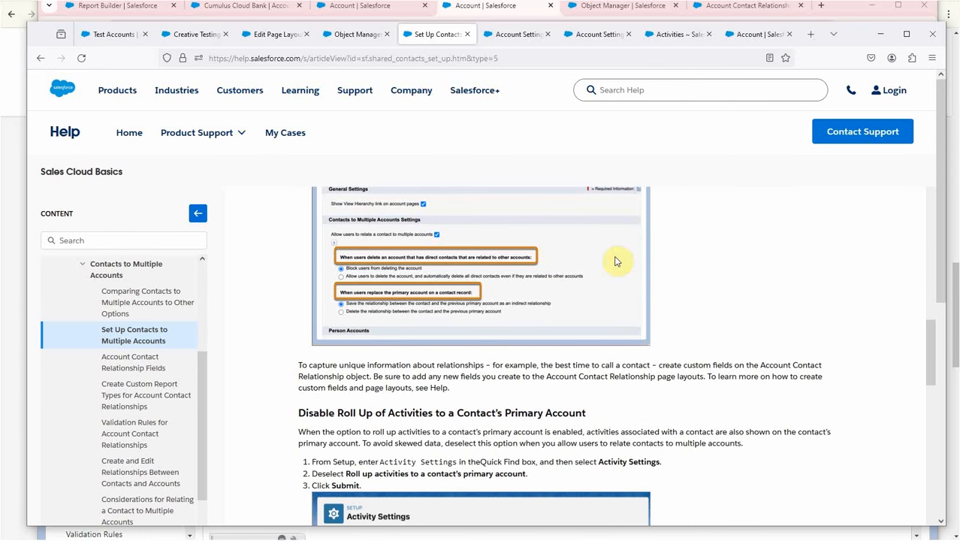
scroll(715, 282, "down", 3)
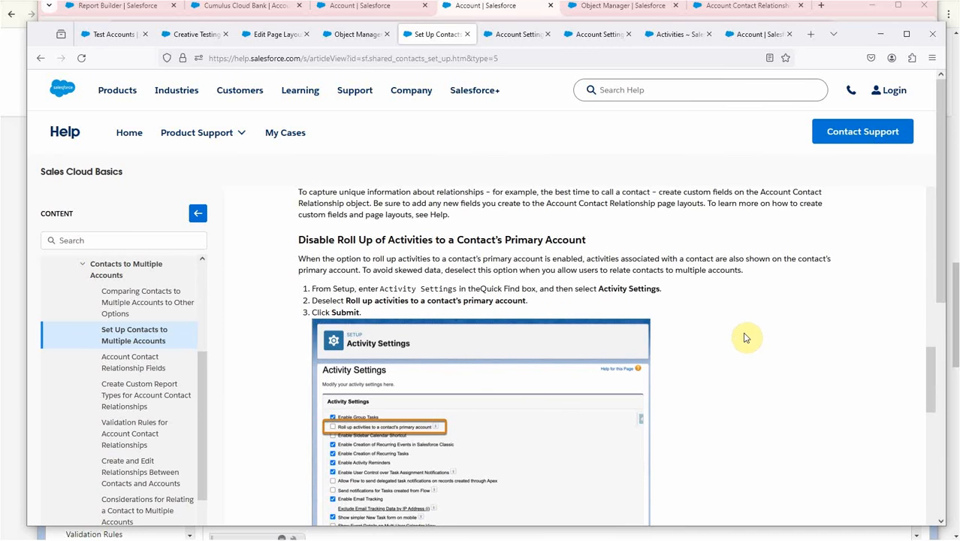
scroll(743, 338, "down", 5)
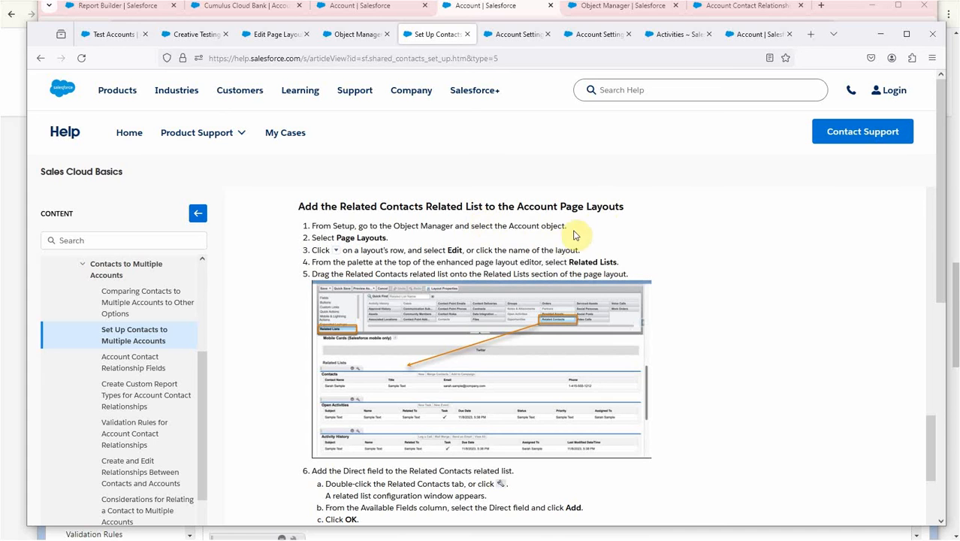
- Add the Related Contacts related list as the first related list of the Account Layout, and move the Contacts list to the end
left_click(260, 39)
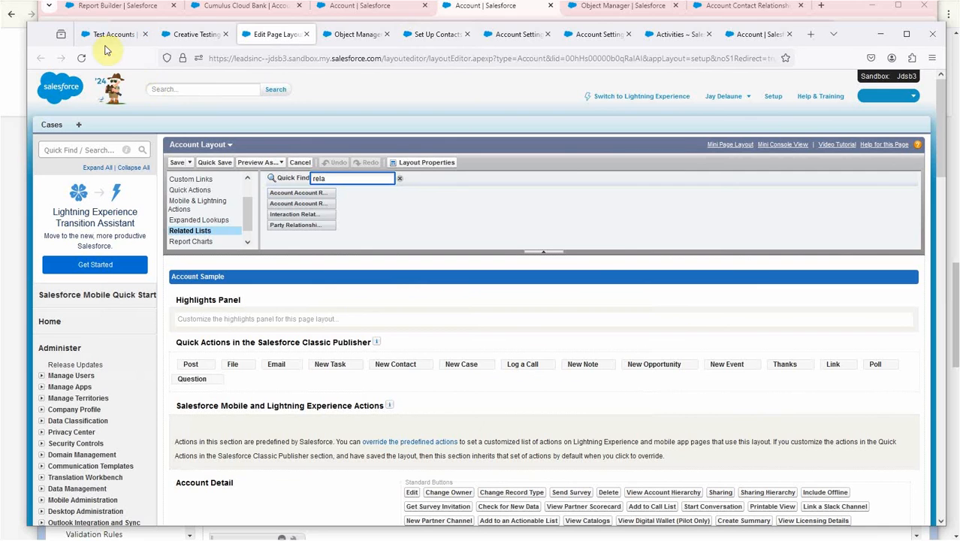
left_click(83, 60)
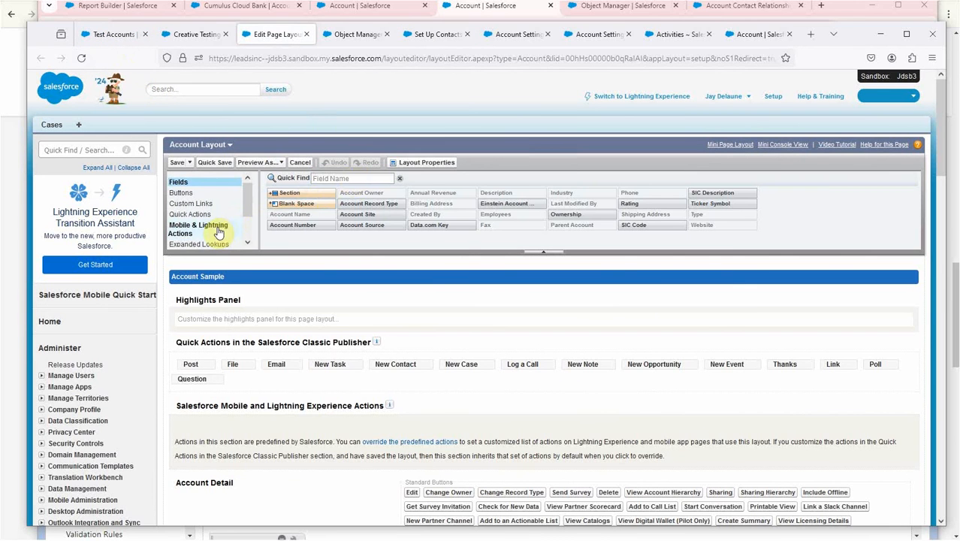
scroll(218, 232, "down", 1)
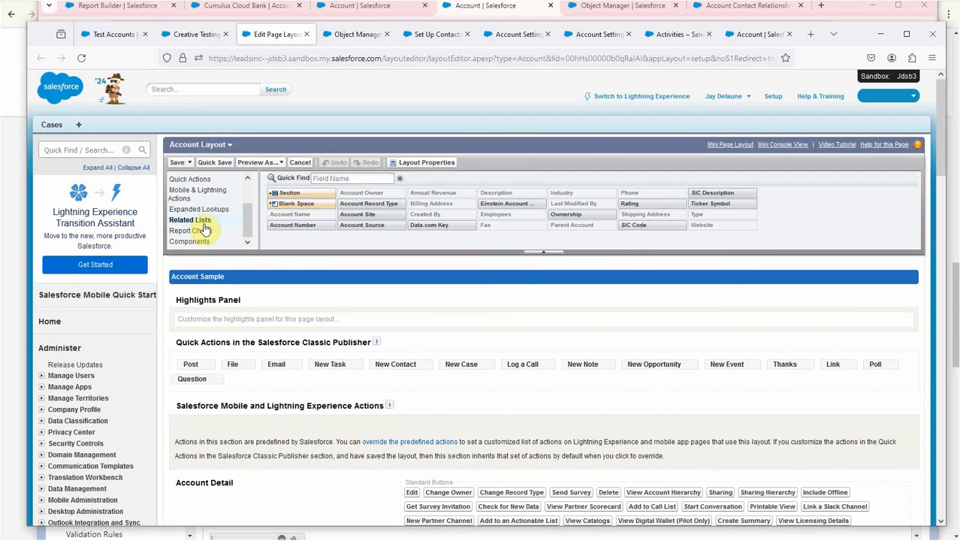
left_click(192, 220)
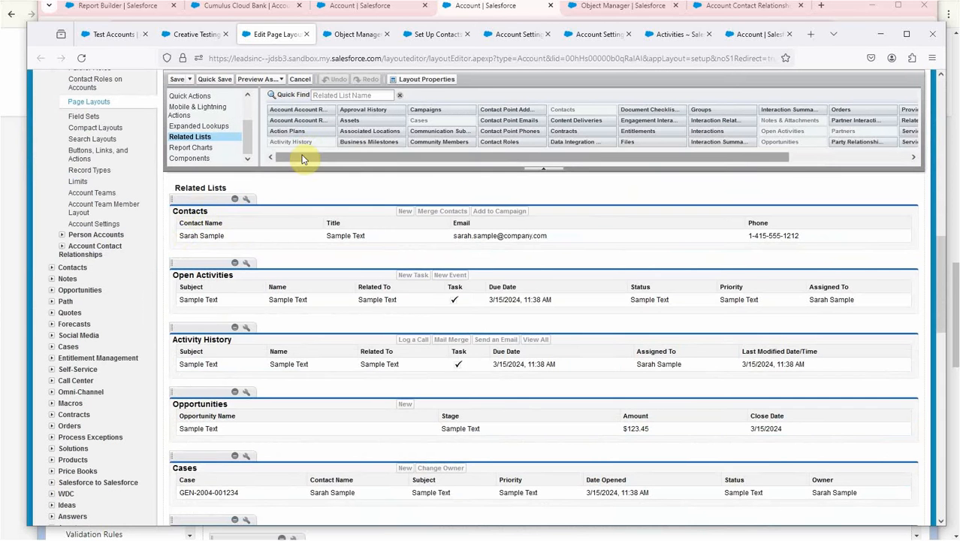
left_click(334, 95)
type("re")
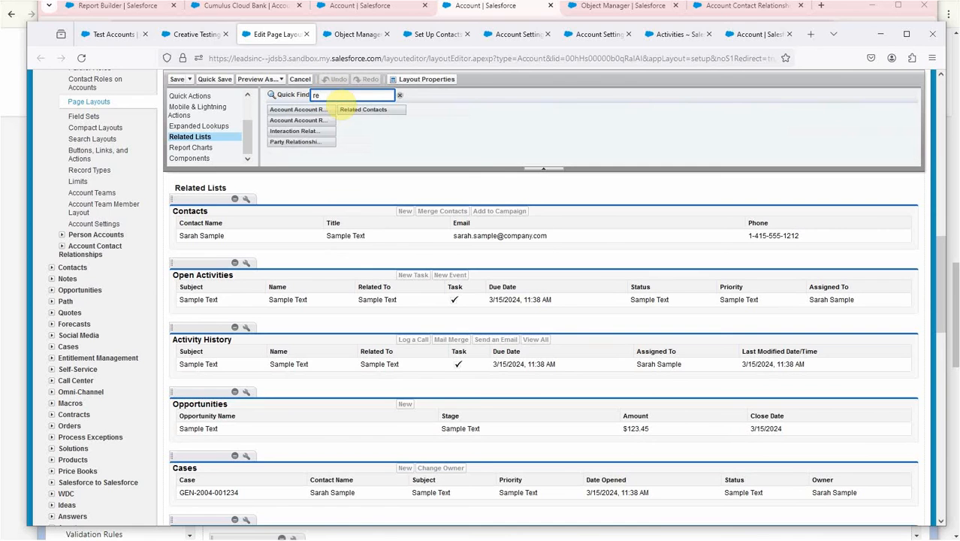
type("lated")
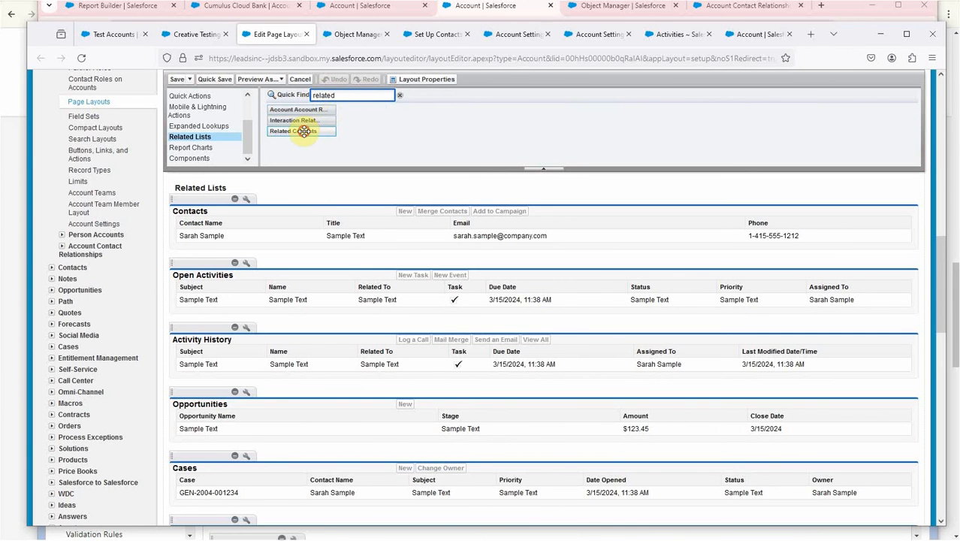
left_click_drag(304, 131, 313, 248)
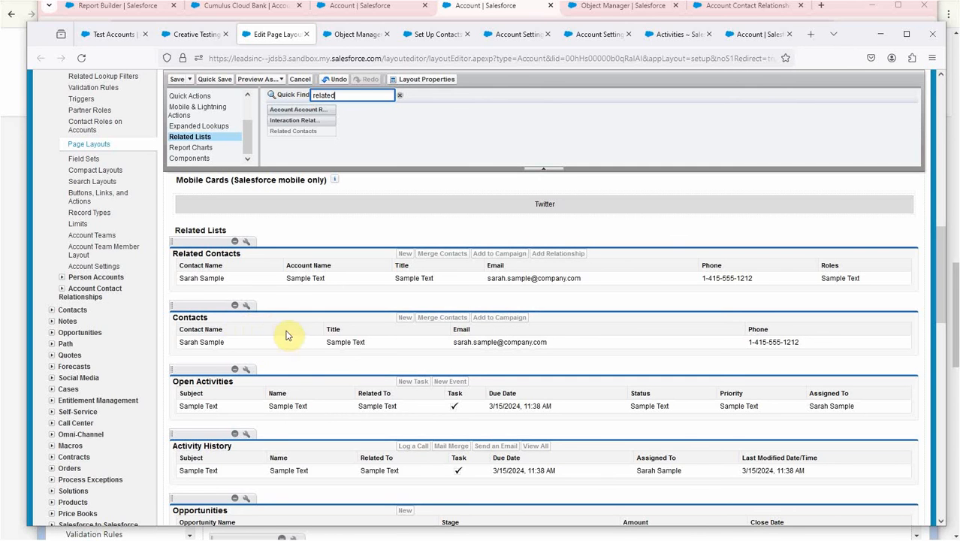
left_click_drag(210, 303, 264, 386)
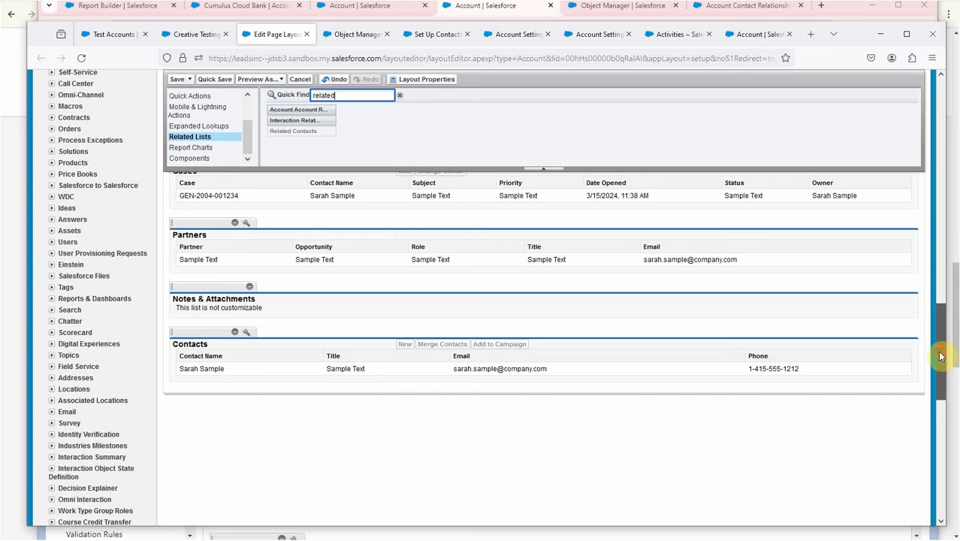
- Save the Account page layout and overwrite users' personal related list customizations
left_click_drag(942, 355, 931, 259)
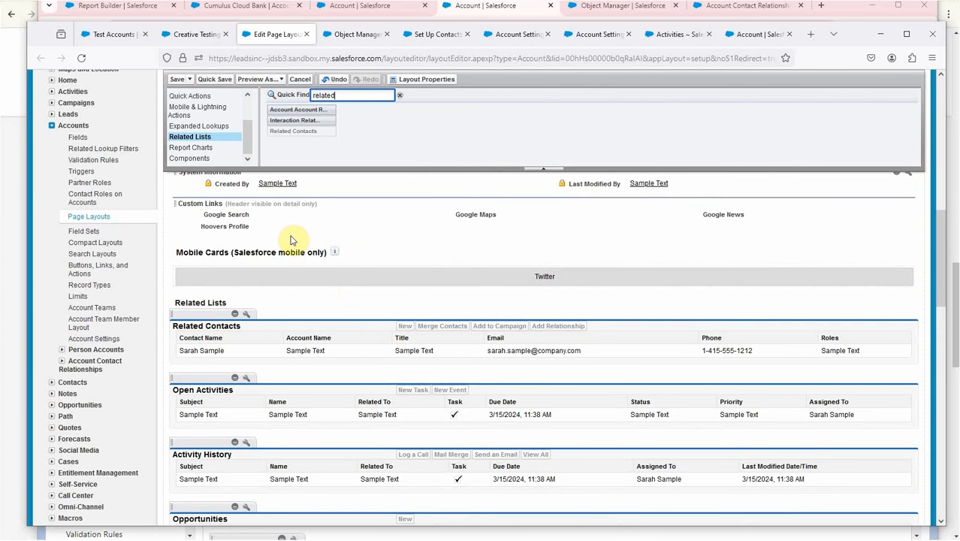
left_click(176, 80)
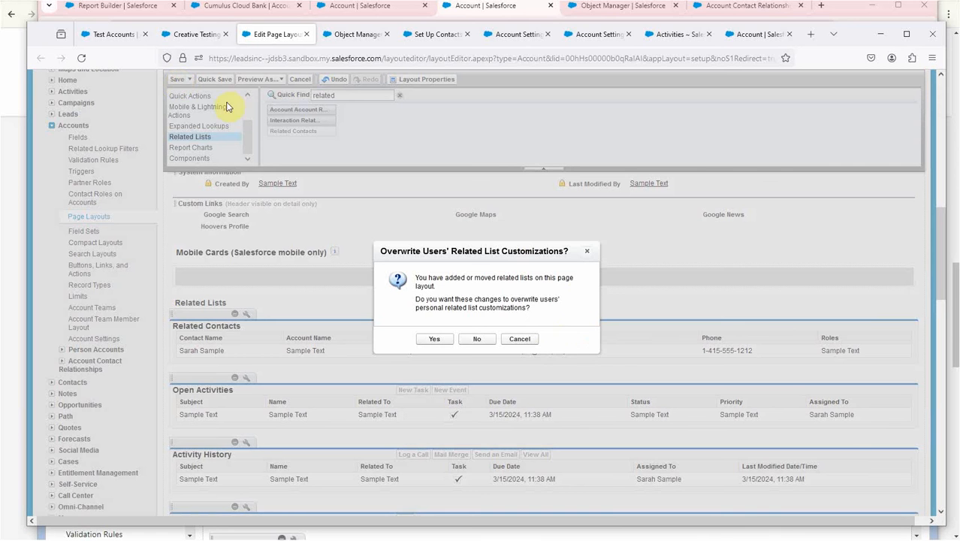
left_click(434, 339)
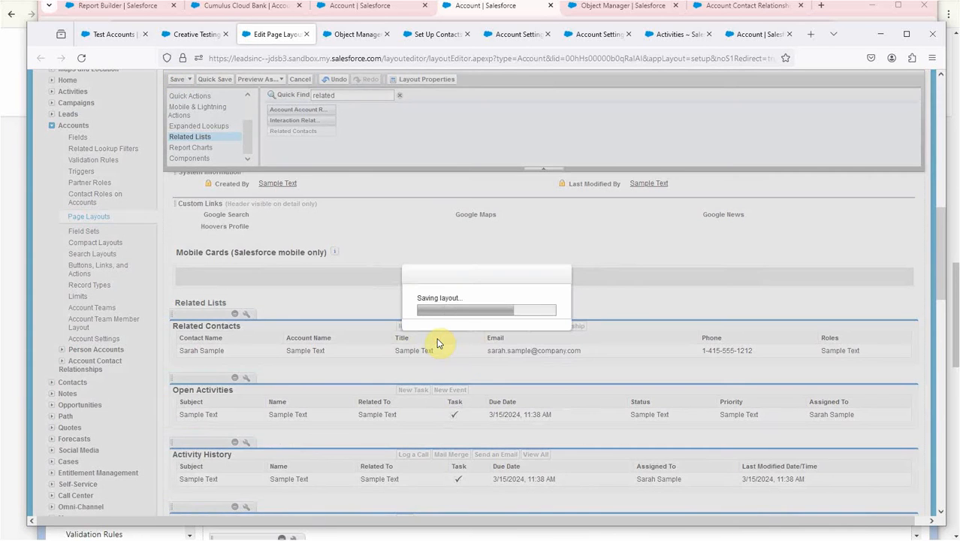
- Reload the Creative Testing Unlimited account record and compare its Related Contacts list with the example in the Trailhead unit
left_click(183, 34)
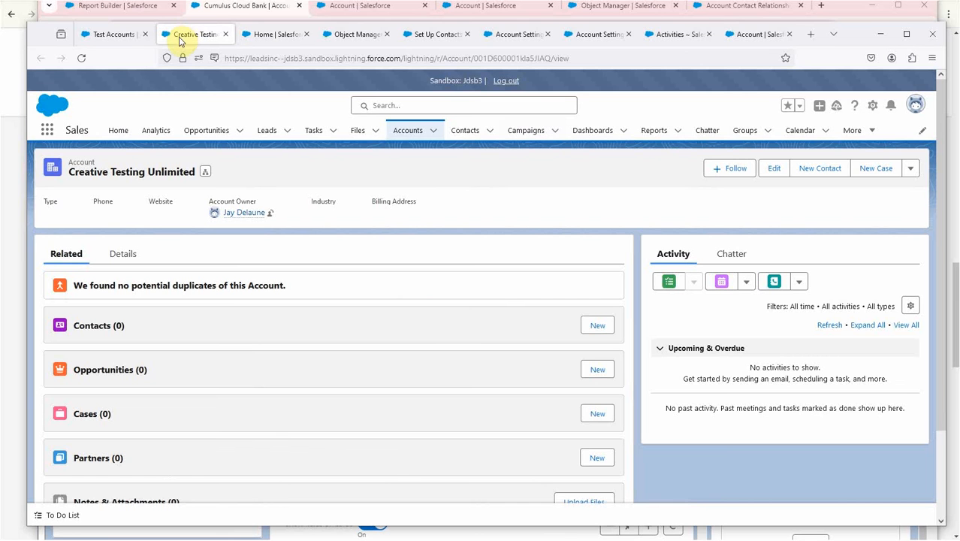
left_click(83, 60)
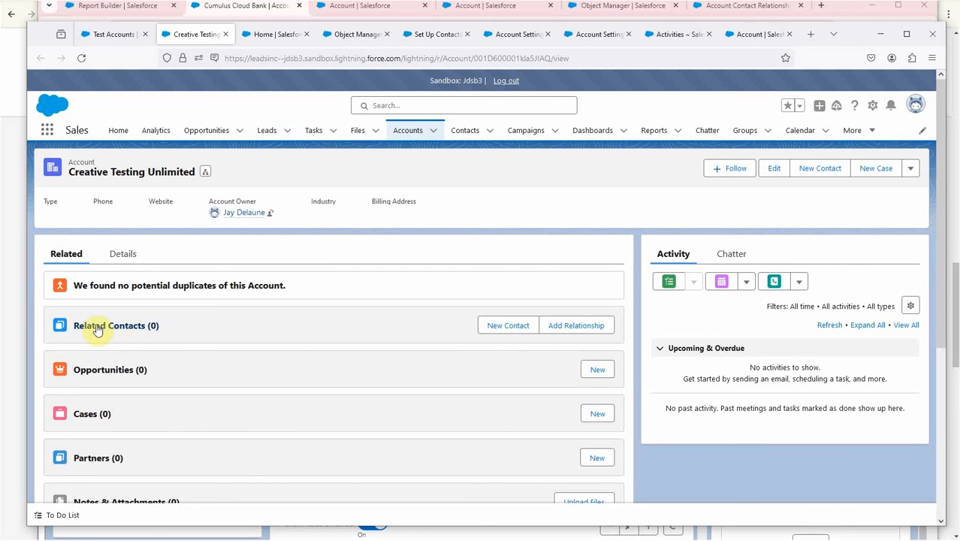
left_click(21, 326)
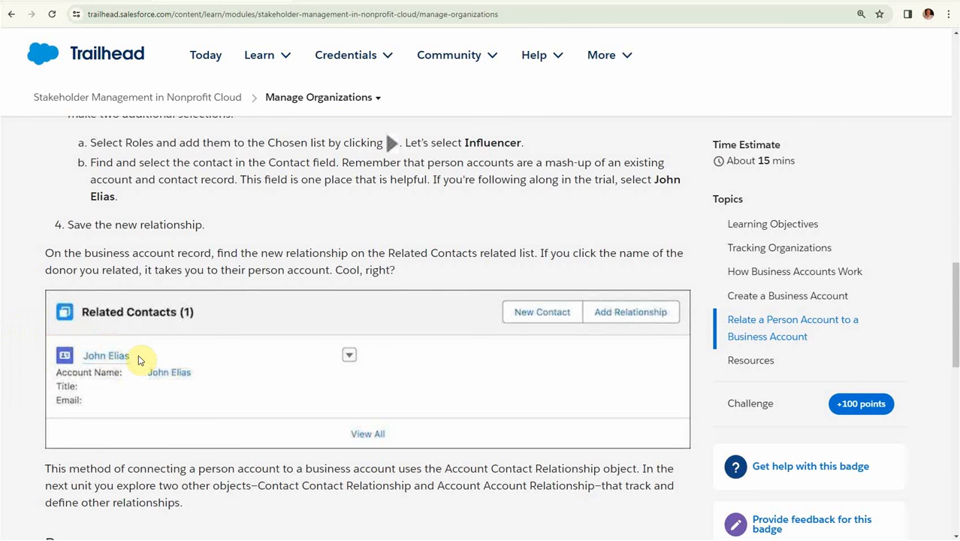
key("alt+Tab")
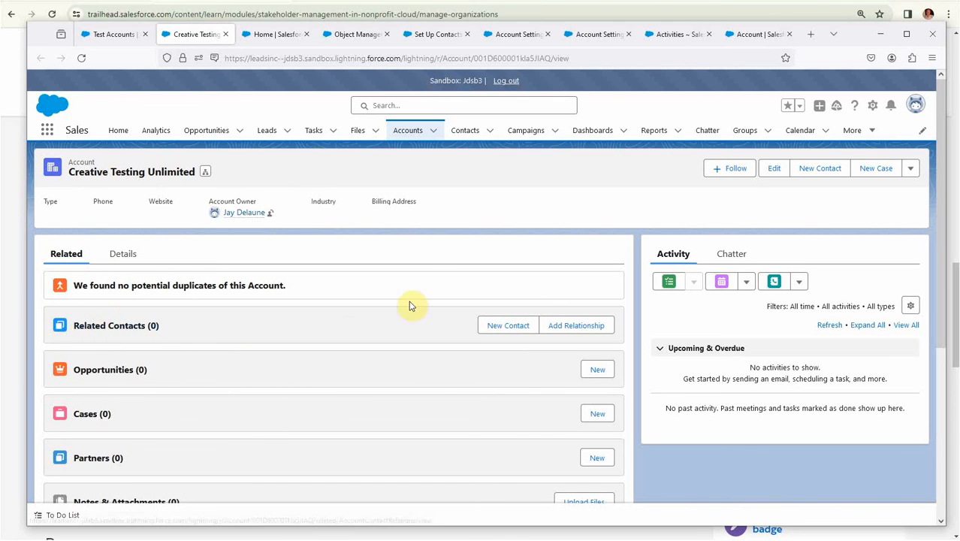
- Start a new account contact relationship from Creative Testing Unlimited's Related Contacts list and select the existing test contact by searching "tes"
left_click(579, 326)
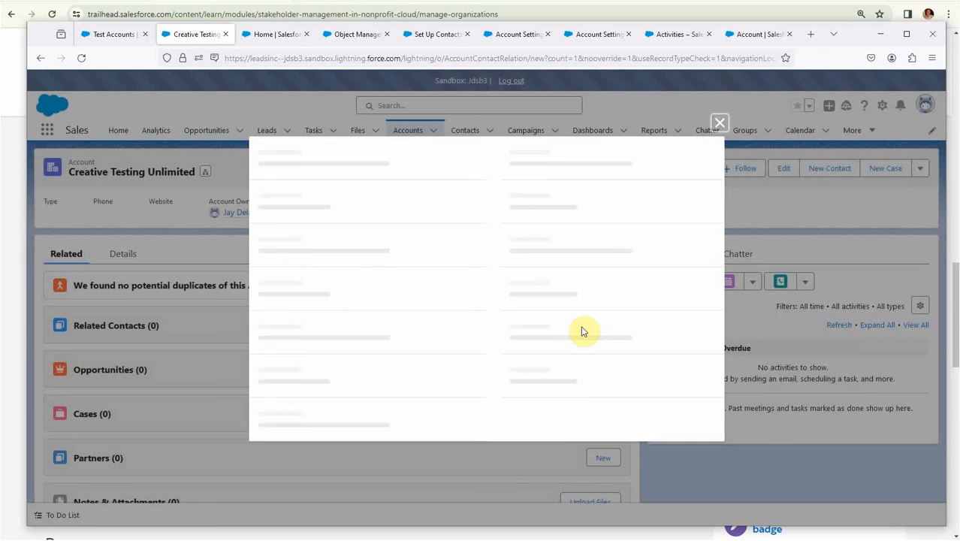
left_click(335, 370)
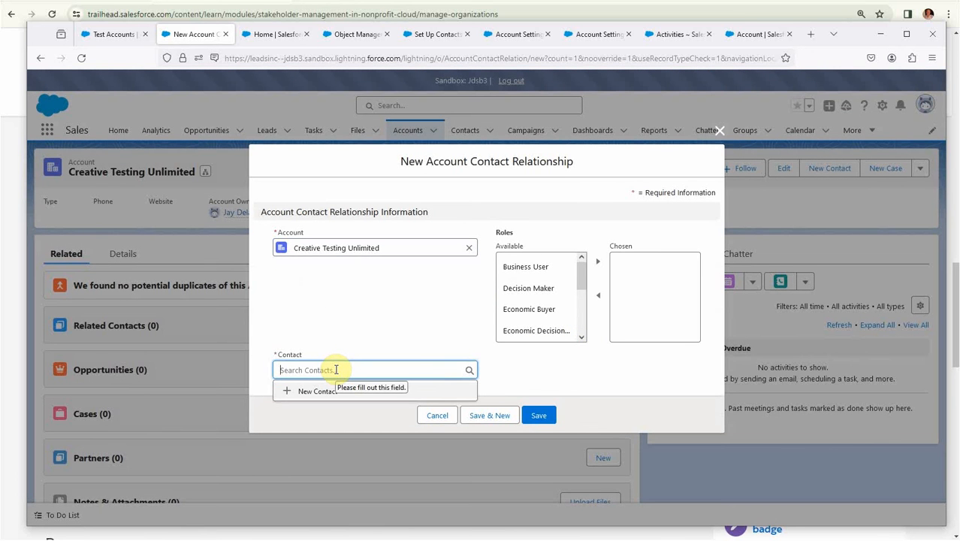
type("tes")
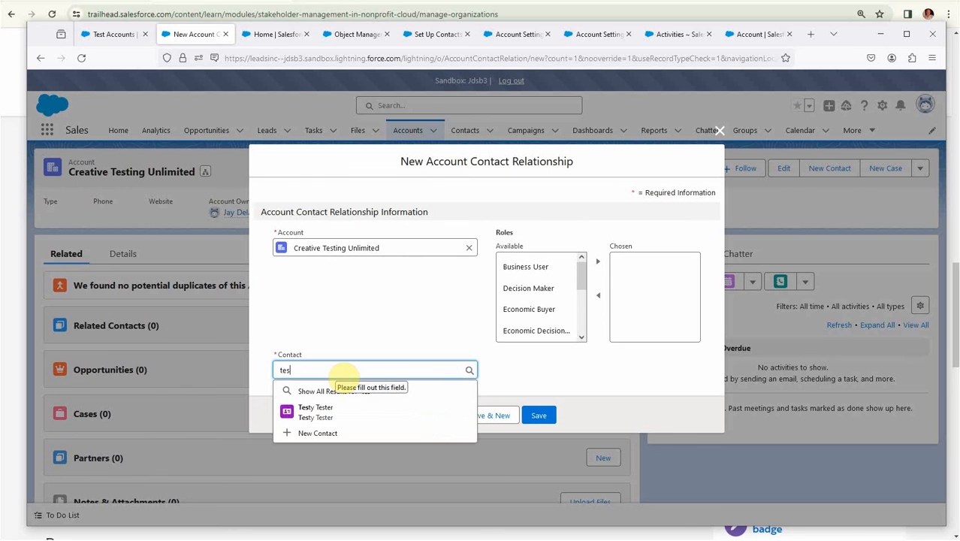
left_click(320, 411)
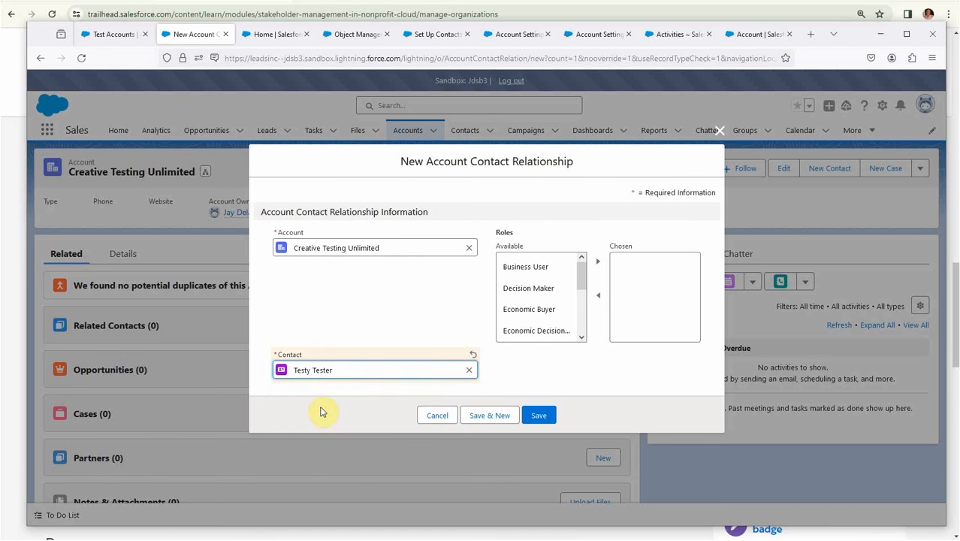
- Assign the role Other to the new account contact relationship and save it
left_click_drag(581, 274, 578, 310)
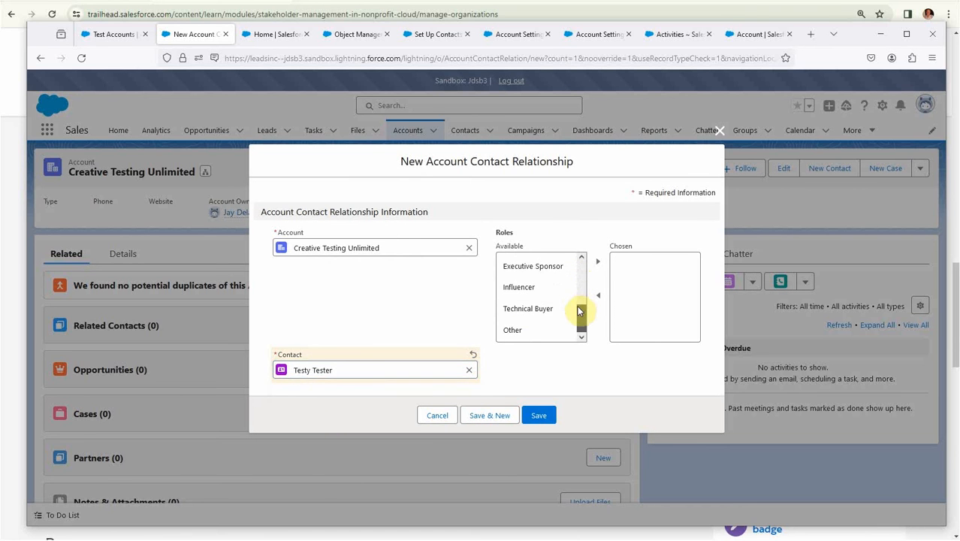
left_click(526, 330)
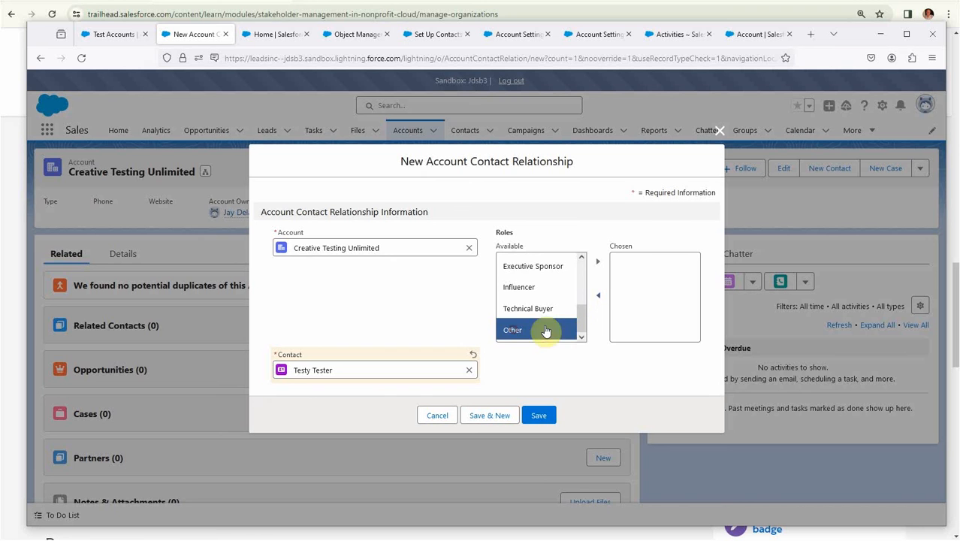
left_click(596, 264)
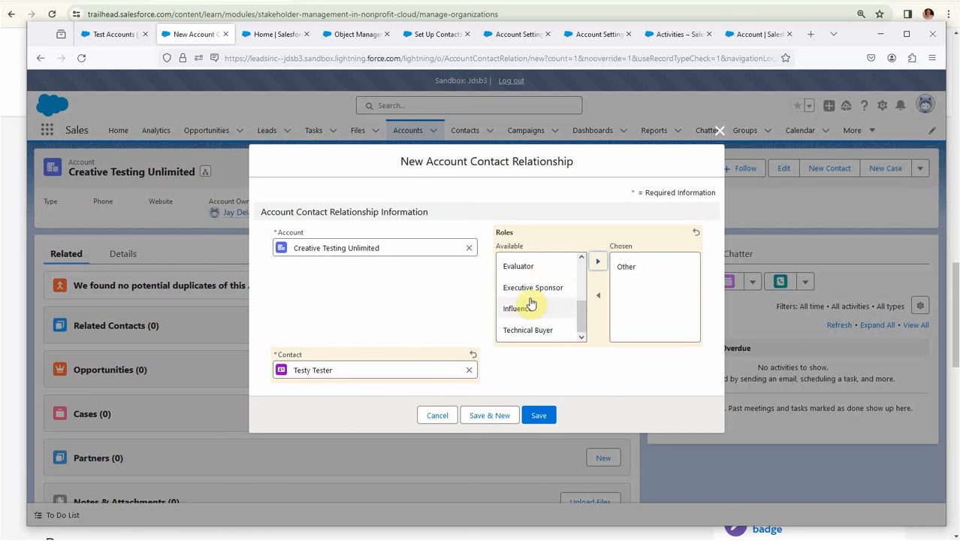
left_click(540, 417)
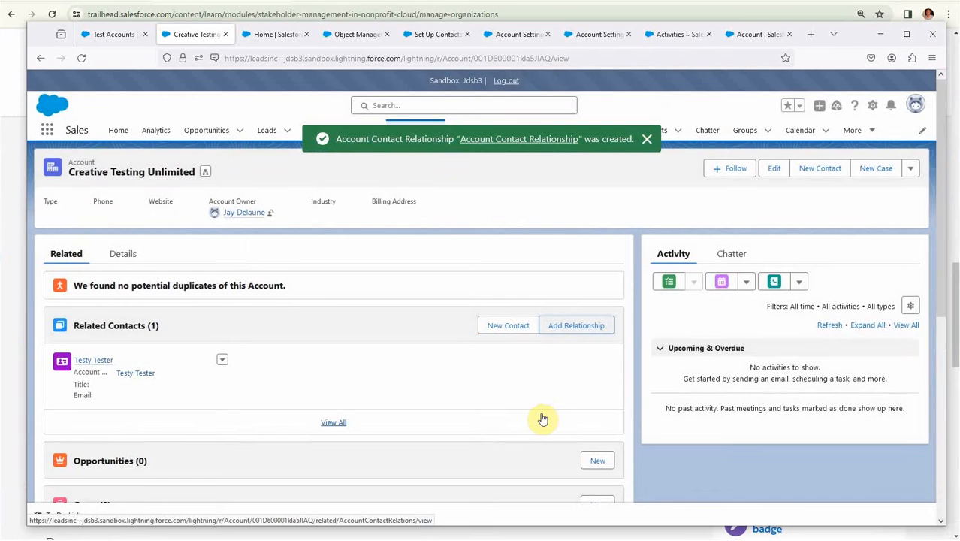